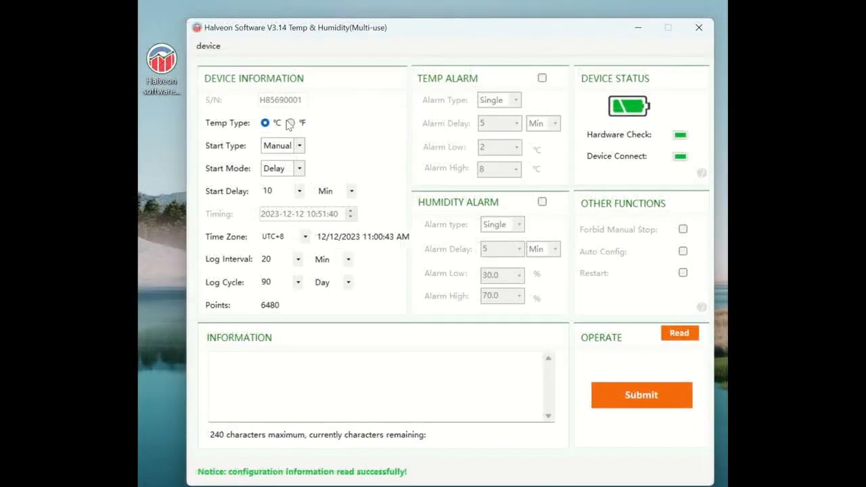
# - Set the temperature type to °C and configure a Manual start type with the Delay start mode
pyautogui.click(290, 123)
pyautogui.click(264, 124)
pyautogui.click(299, 146)
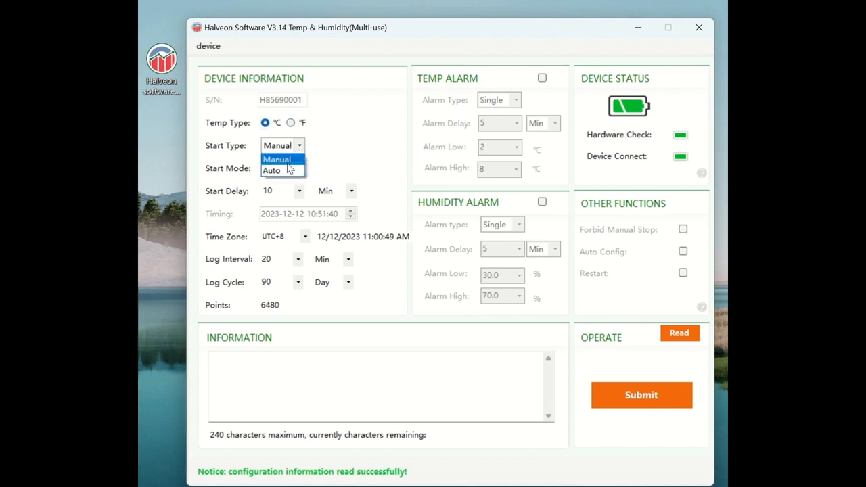
pyautogui.click(279, 160)
pyautogui.click(299, 169)
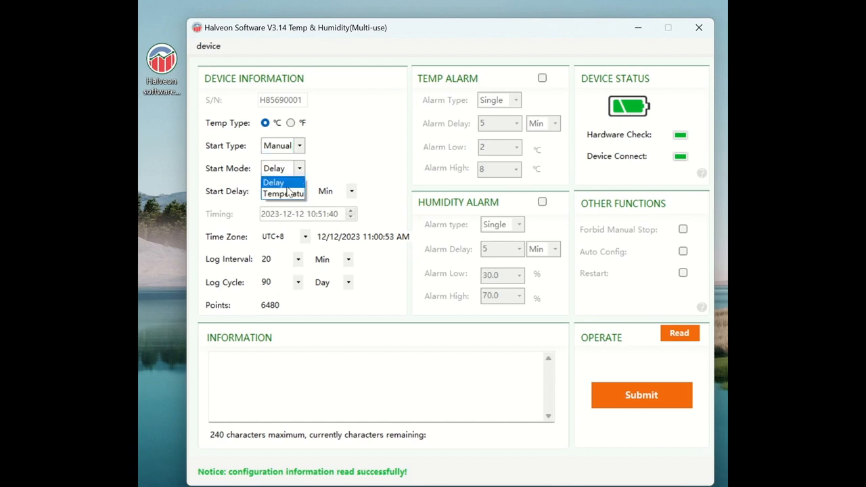
pyautogui.click(286, 185)
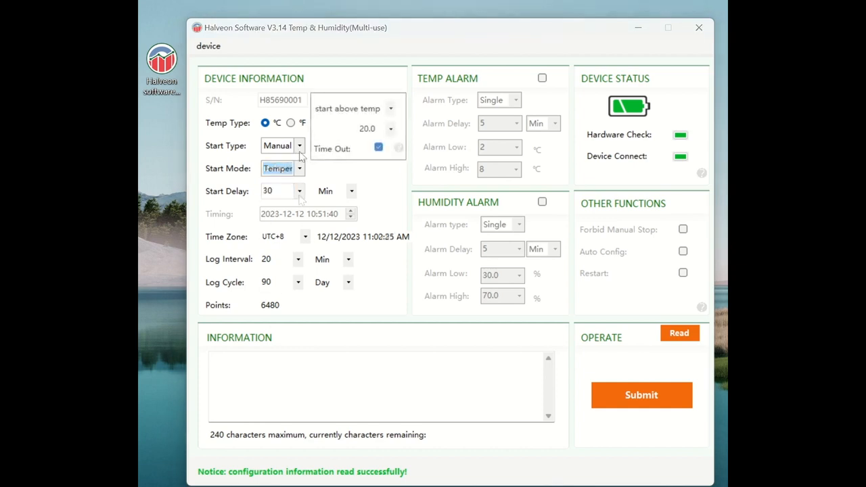
# - Configure an Auto start type in Delay mode with a start delay of 40 minutes
pyautogui.click(300, 151)
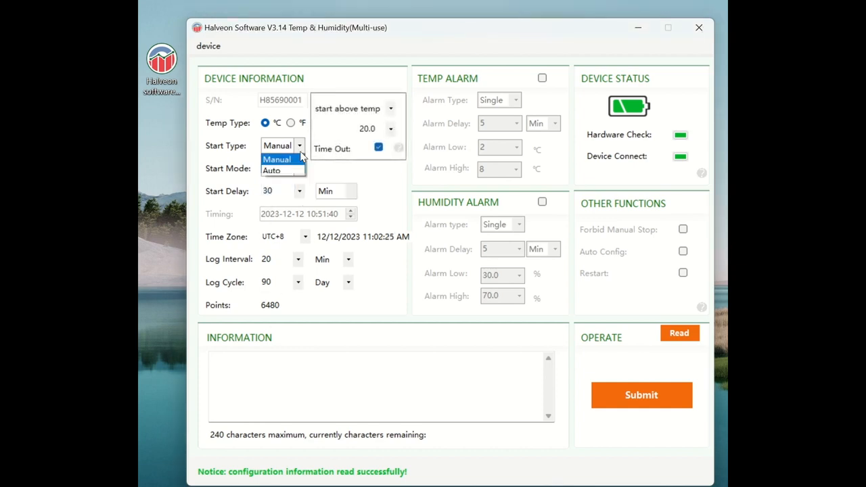
pyautogui.click(285, 172)
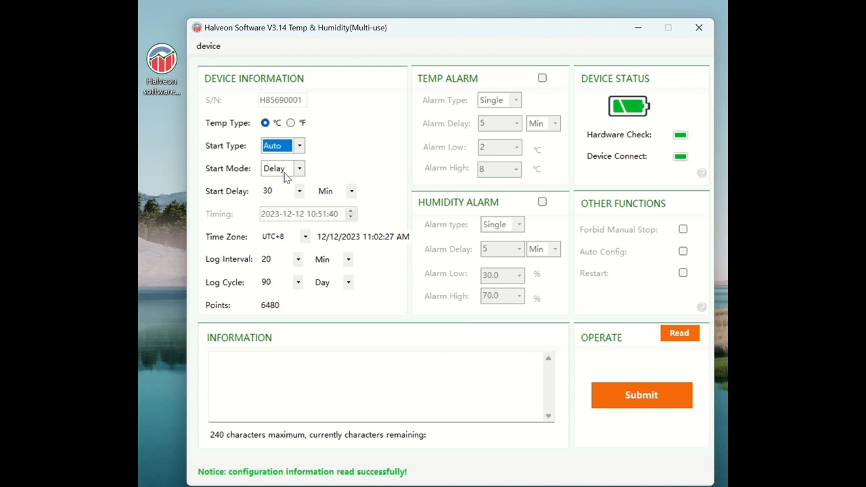
pyautogui.click(301, 169)
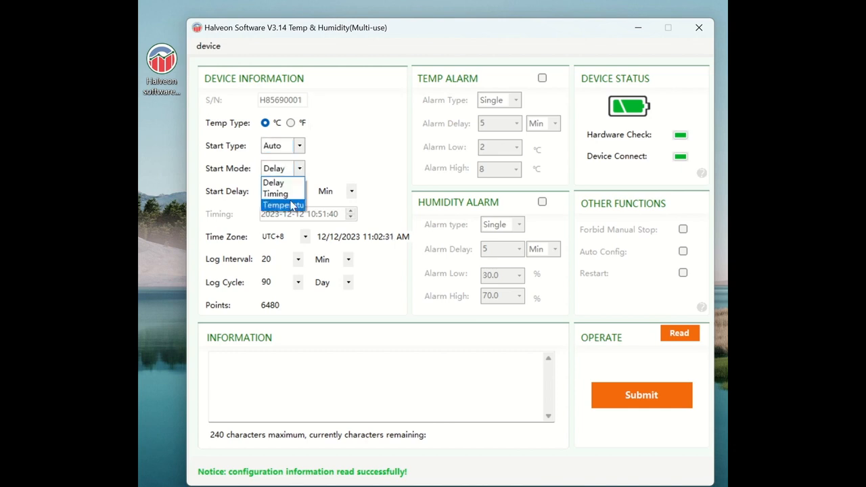
pyautogui.click(284, 183)
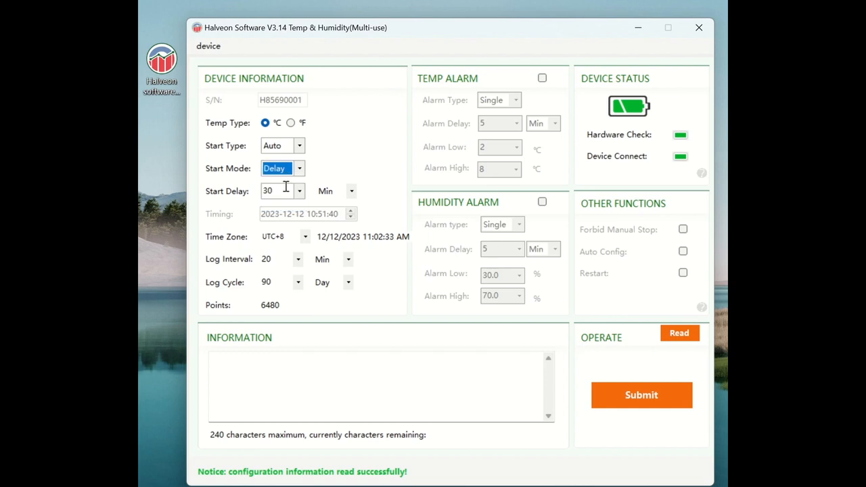
pyautogui.click(298, 190)
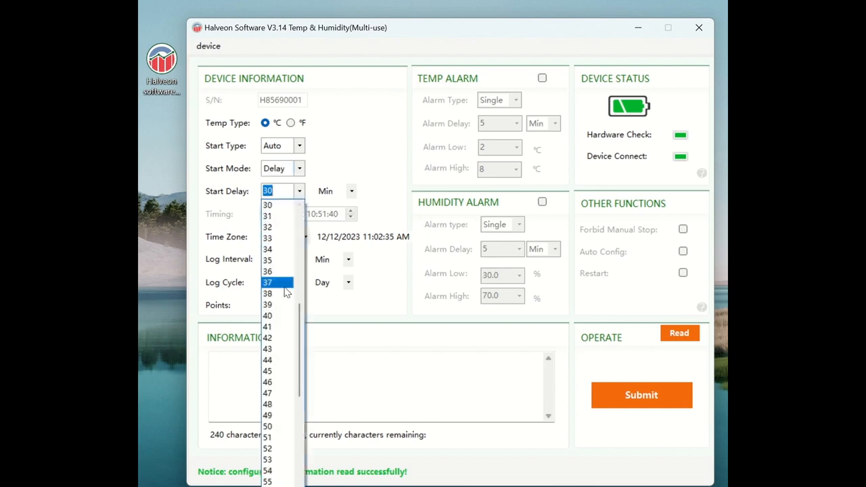
pyautogui.click(283, 316)
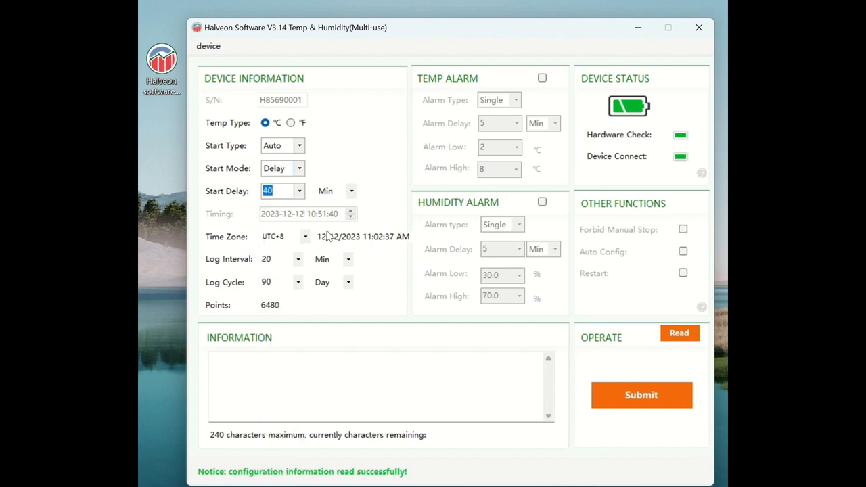
pyautogui.click(298, 172)
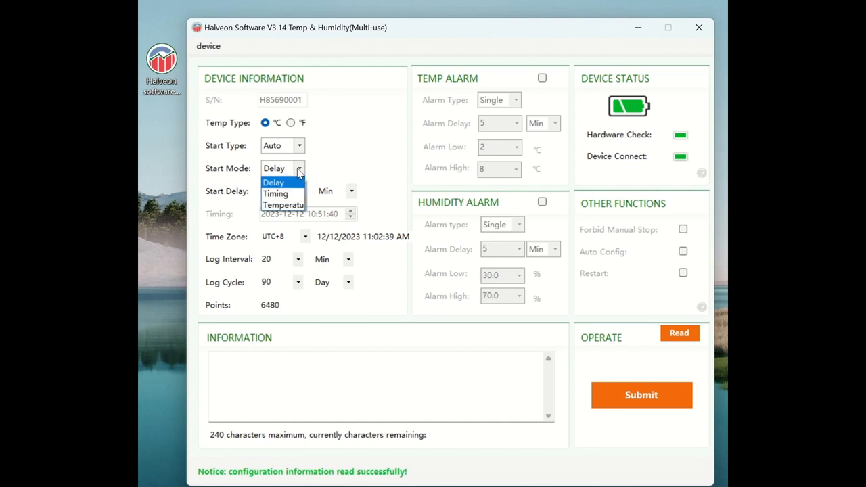
pyautogui.click(292, 193)
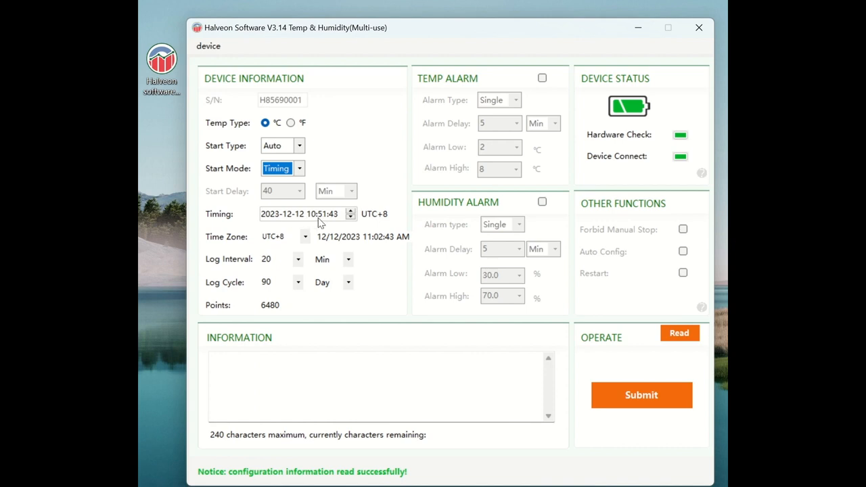
pyautogui.click(351, 211)
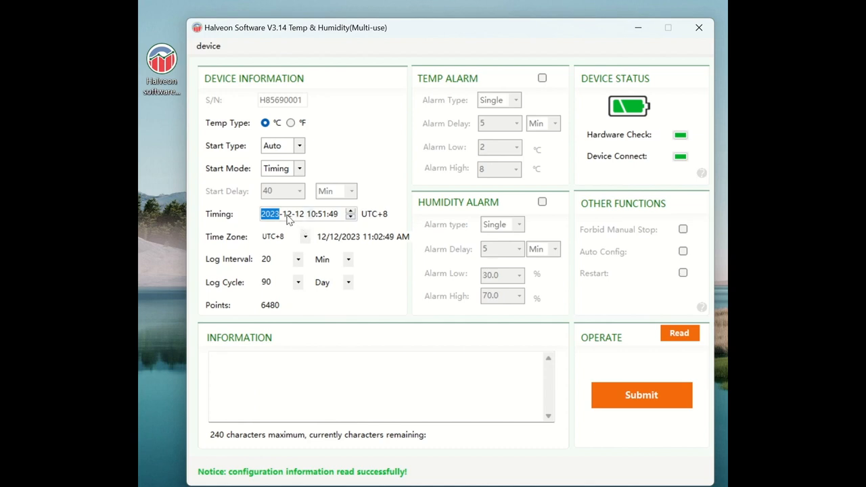
pyautogui.click(288, 216)
pyautogui.click(321, 218)
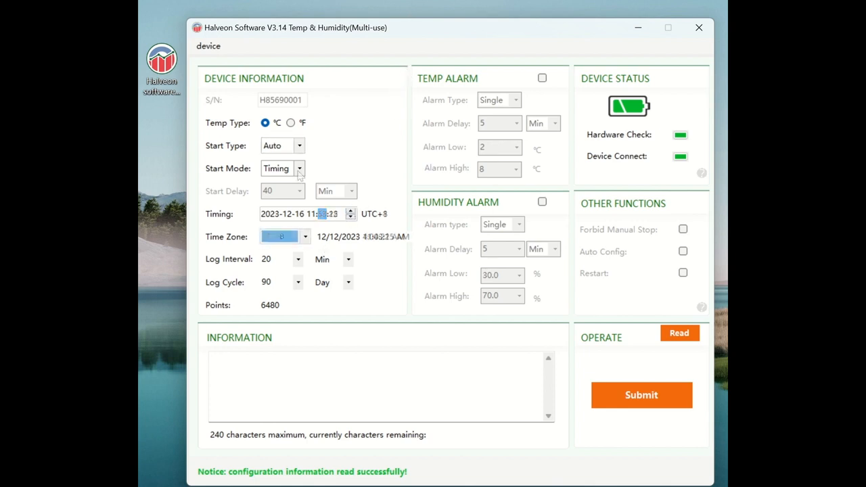
# - Change the start mode to Temperature, starting below -10 °C, with the Time Out option enabled
pyautogui.click(299, 168)
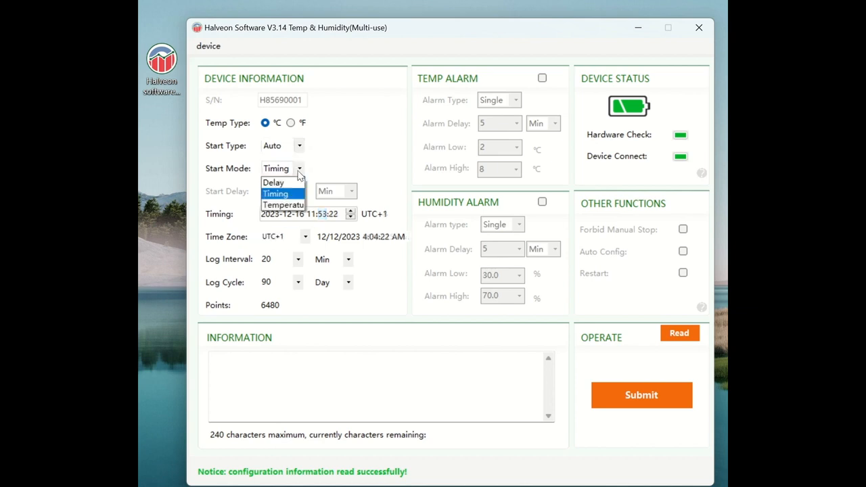
pyautogui.click(285, 208)
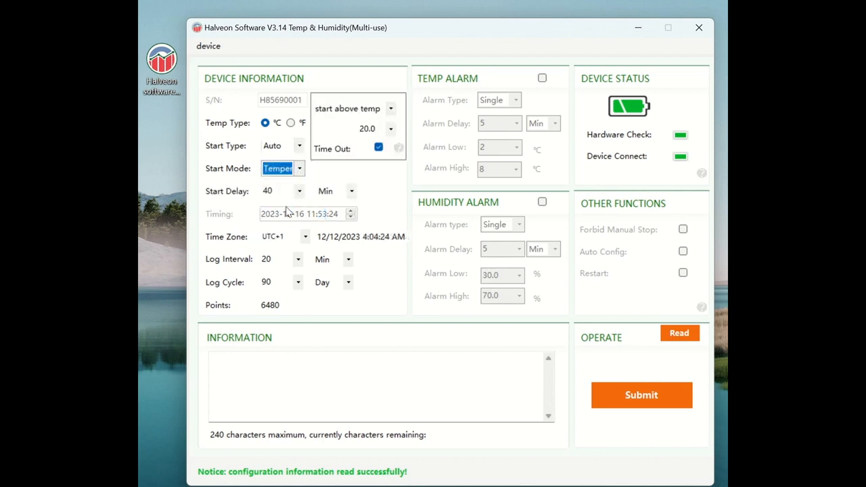
pyautogui.click(391, 110)
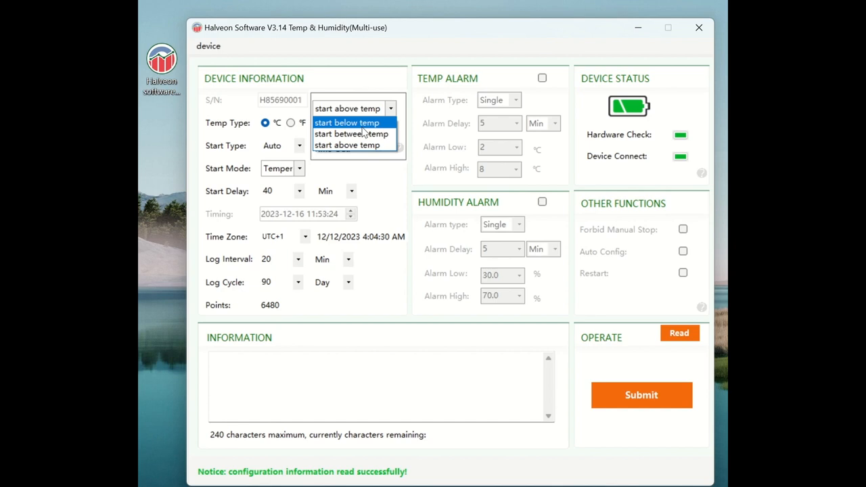
pyautogui.click(362, 127)
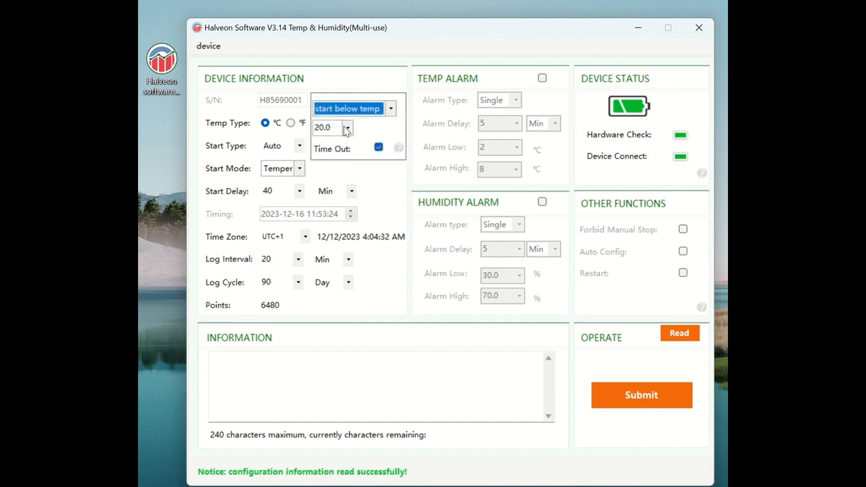
pyautogui.click(346, 128)
pyautogui.click(323, 418)
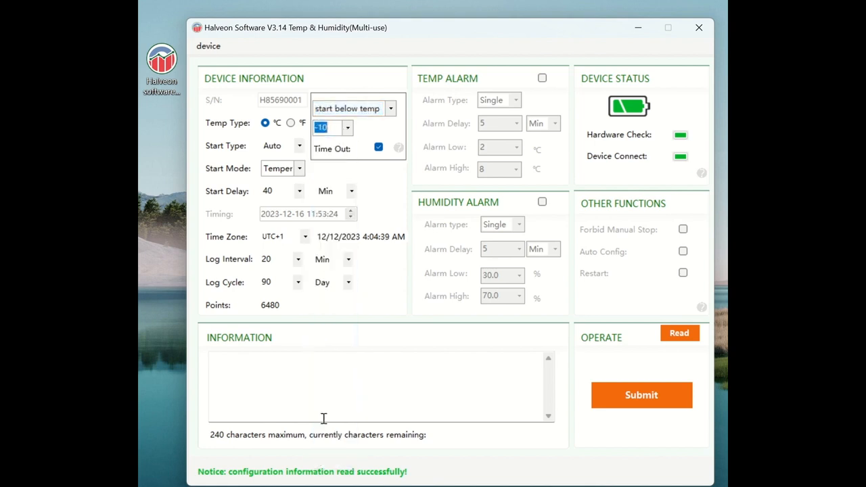
pyautogui.click(378, 149)
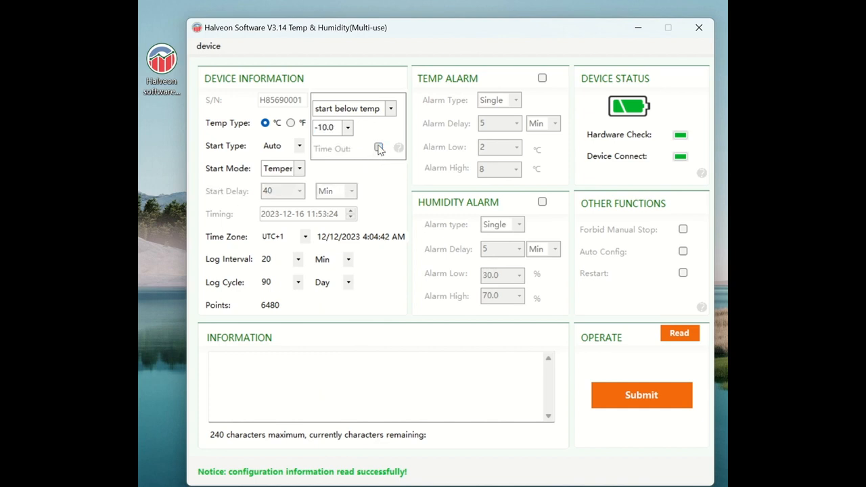
pyautogui.click(378, 149)
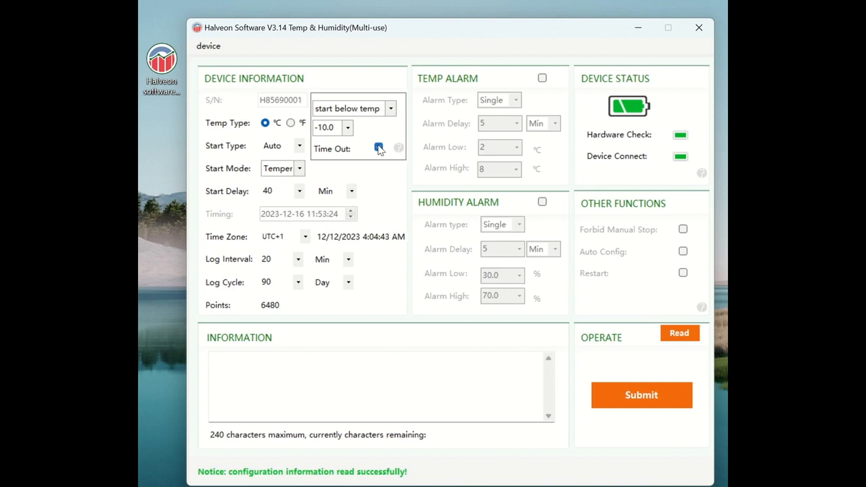
# - Set the start delay to 30 minutes and the time zone to UTC+1
pyautogui.click(299, 191)
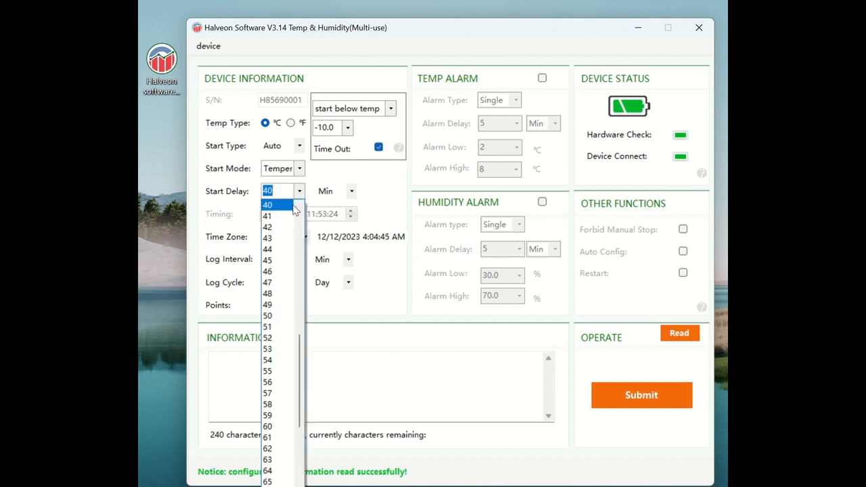
pyautogui.click(280, 315)
pyautogui.click(336, 191)
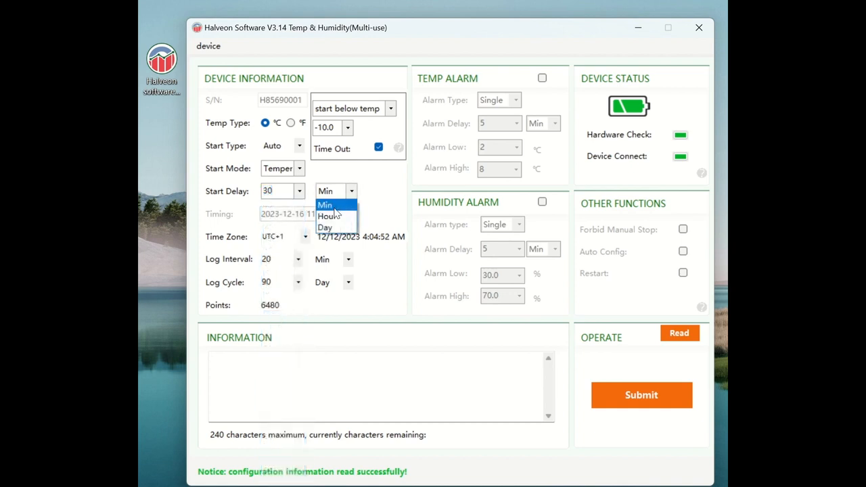
pyautogui.click(334, 207)
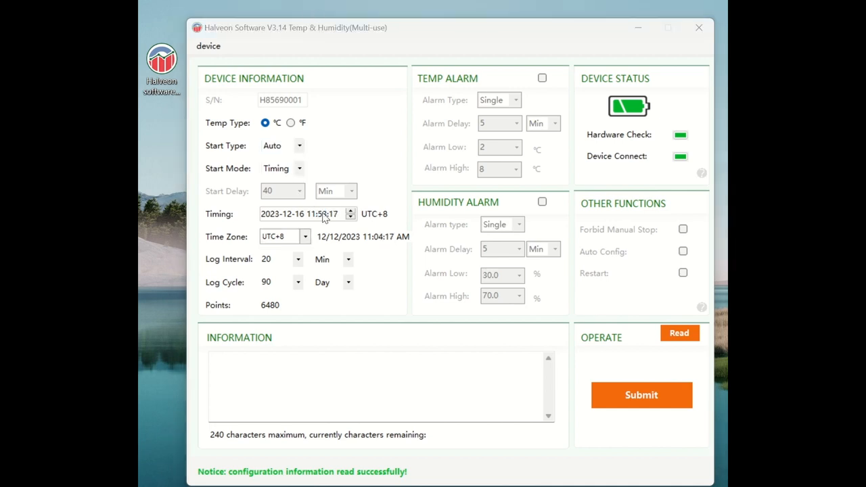
pyautogui.click(307, 238)
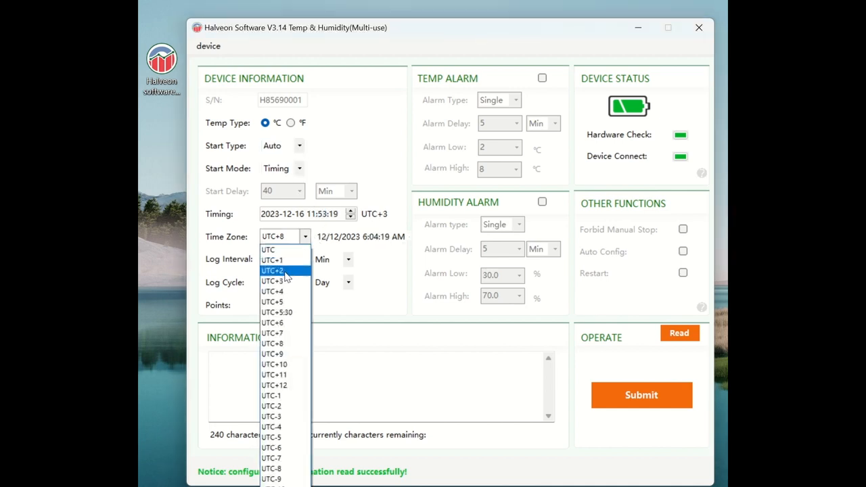
pyautogui.click(285, 258)
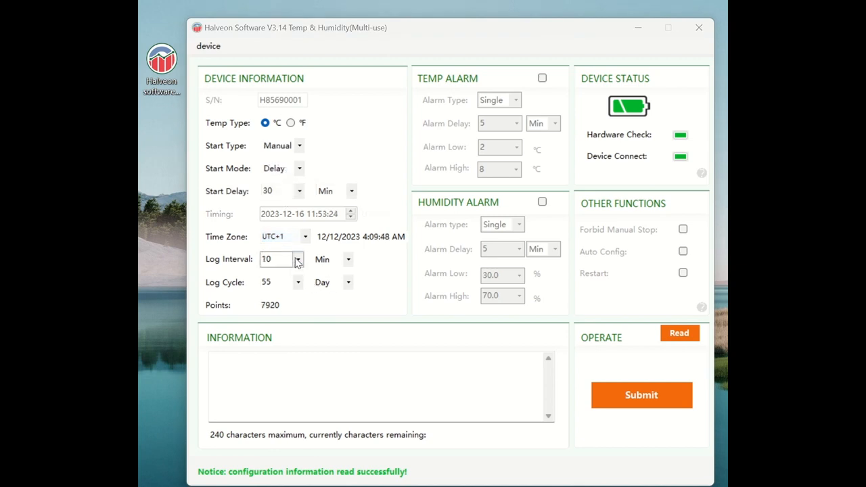
# - Set the log interval to 10 minutes and the log cycle to 55 days
pyautogui.click(297, 261)
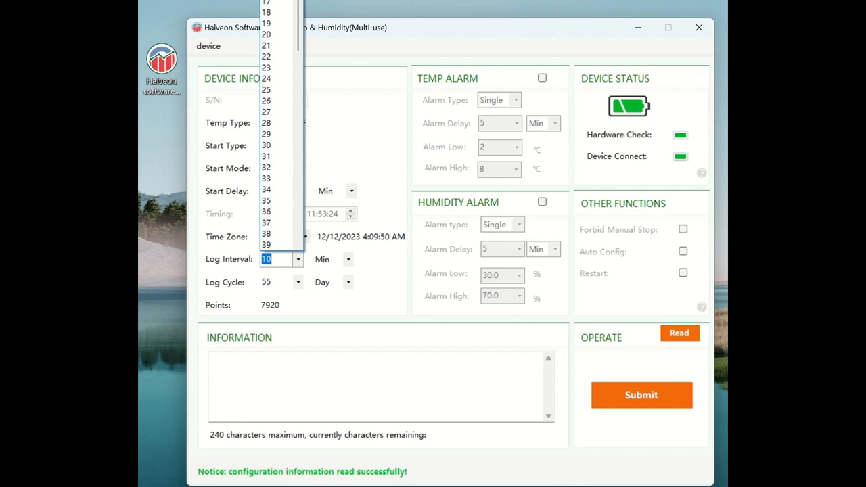
pyautogui.click(279, 1)
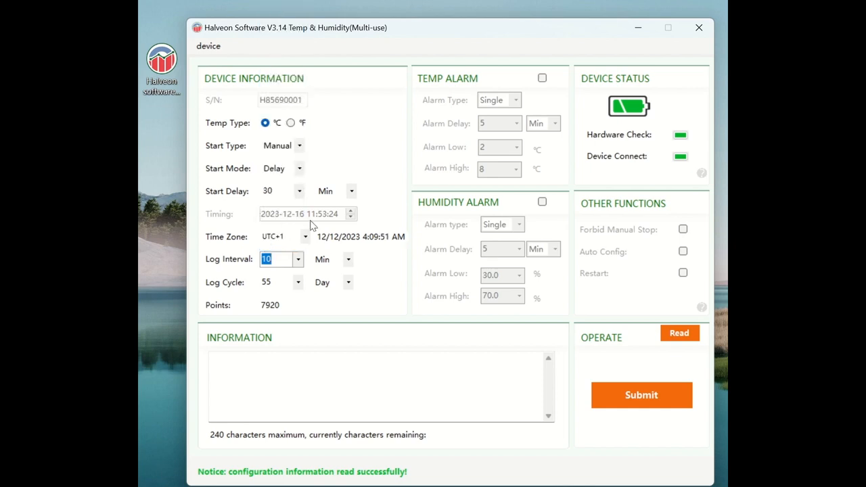
pyautogui.click(298, 282)
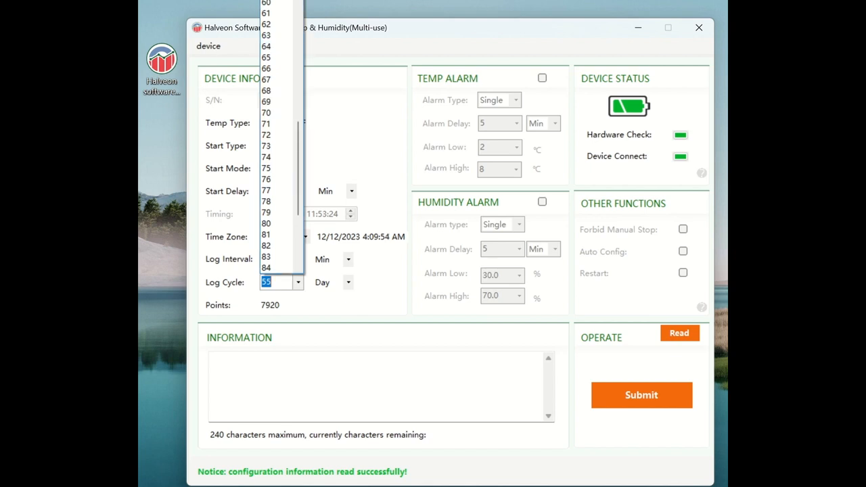
pyautogui.click(276, 1)
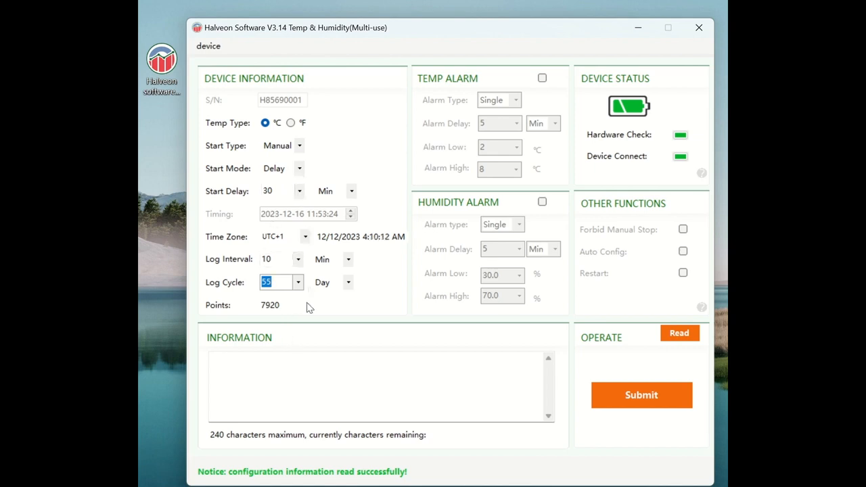
pyautogui.click(348, 285)
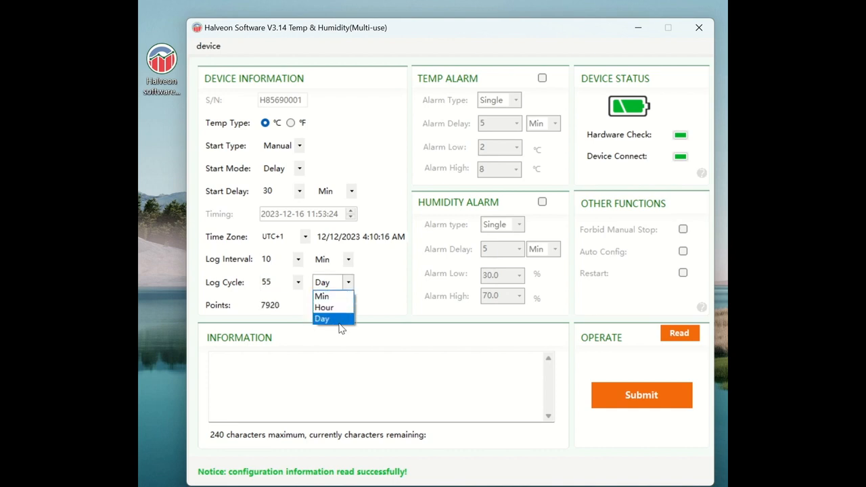
pyautogui.click(377, 290)
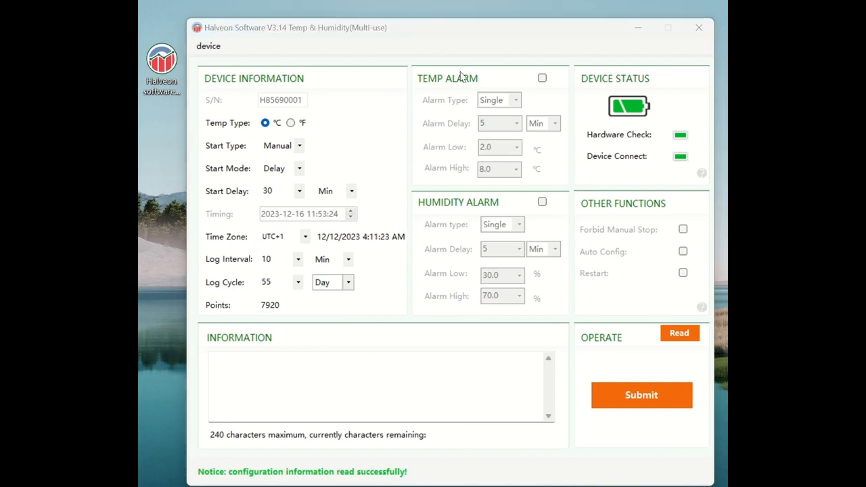
# - Enable the temperature alarm with alarm type Single and an alarm delay of 10 minutes
pyautogui.click(542, 78)
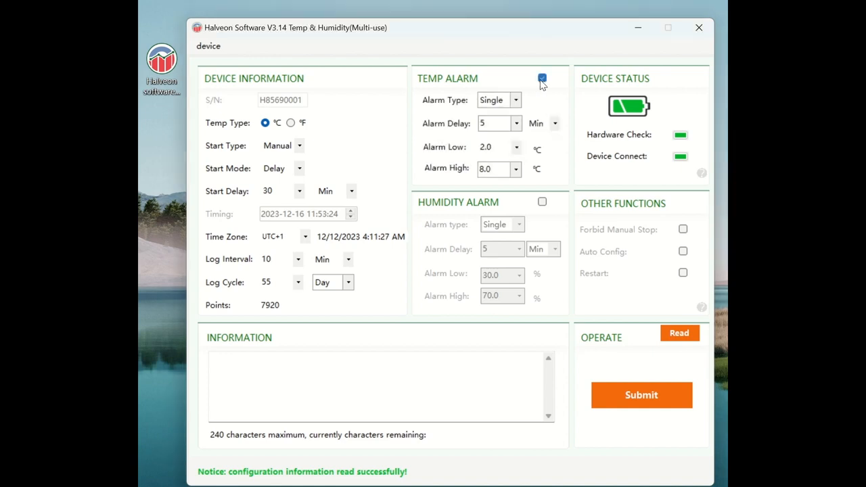
pyautogui.click(514, 103)
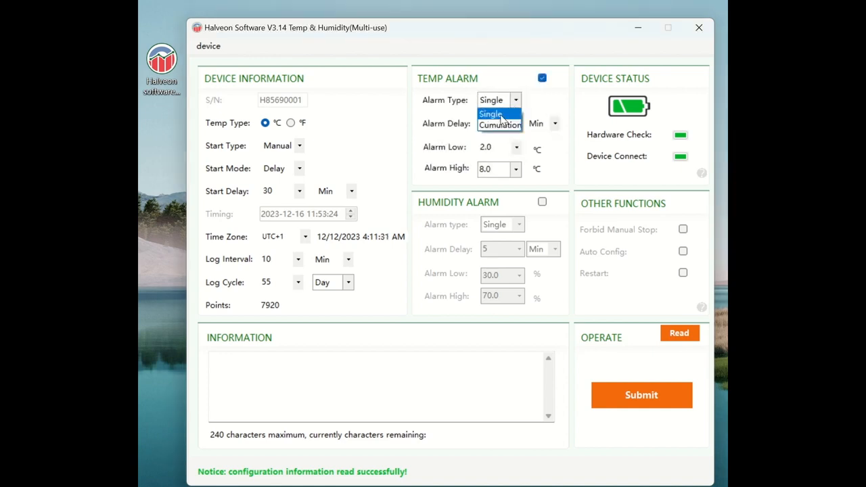
pyautogui.click(501, 115)
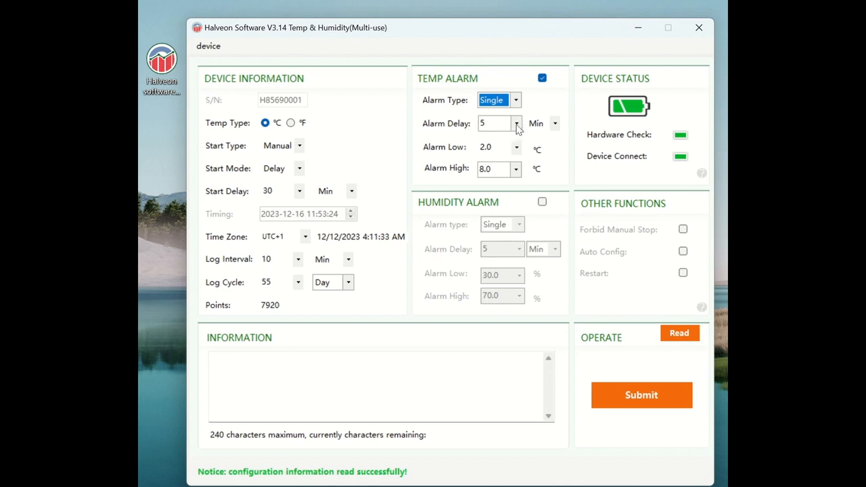
pyautogui.click(517, 125)
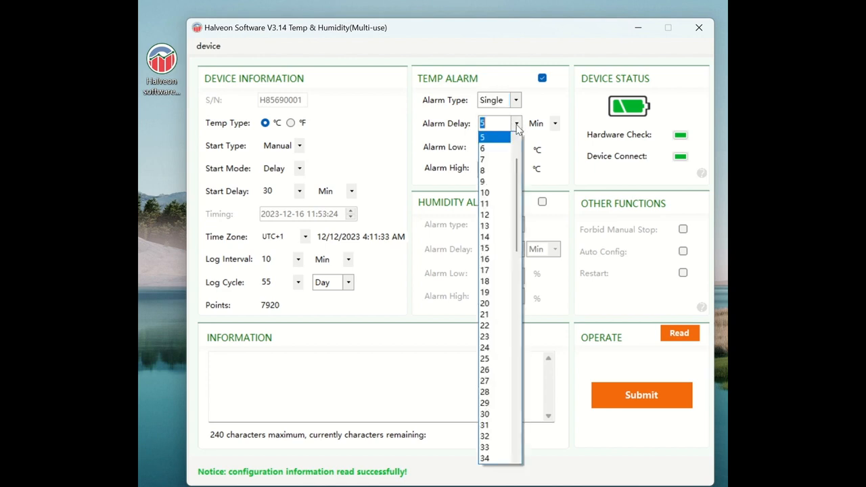
pyautogui.click(502, 197)
pyautogui.click(555, 129)
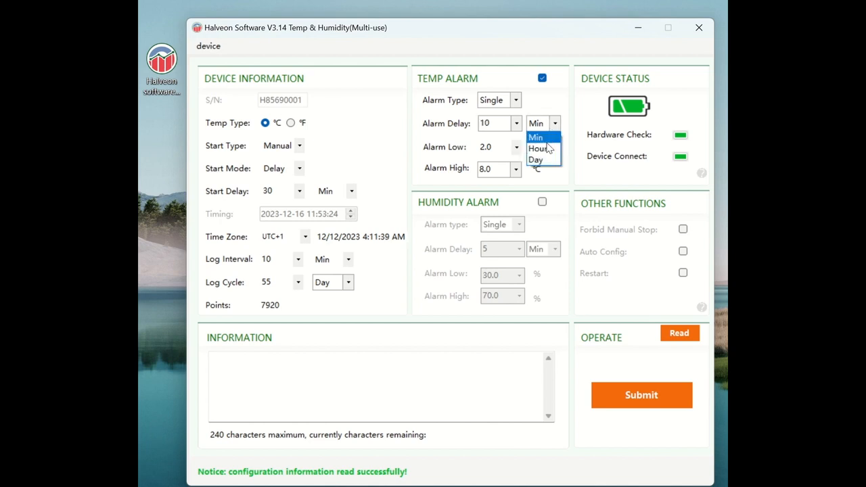
pyautogui.click(547, 141)
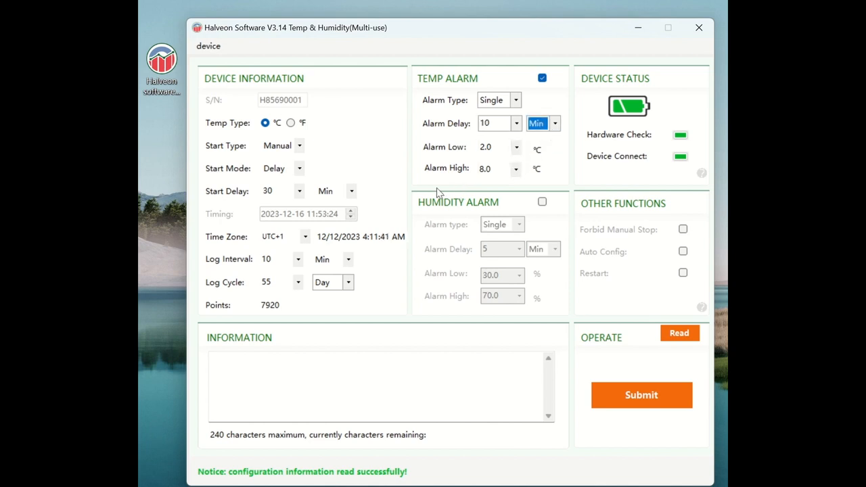
# - Set the temperature alarm's low limit to 15 °C and its high limit to 25 °C
pyautogui.click(515, 147)
pyautogui.write('15')
pyautogui.press('Tab')
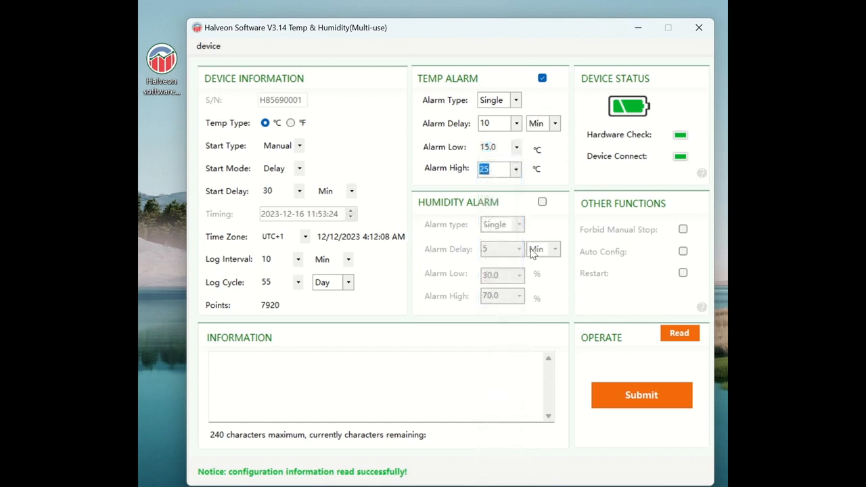
pyautogui.click(499, 168)
# - Enable the humidity alarm with alarm type Single and choose its alarm delay in minutes
pyautogui.click(542, 202)
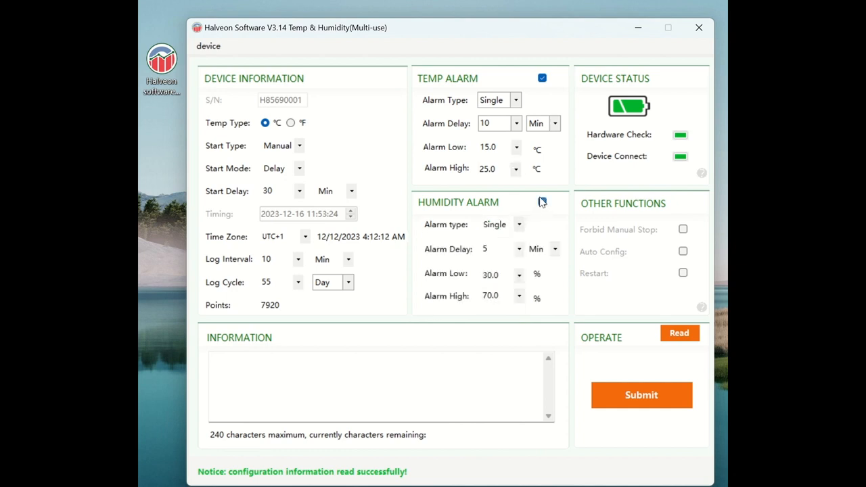
pyautogui.click(517, 230)
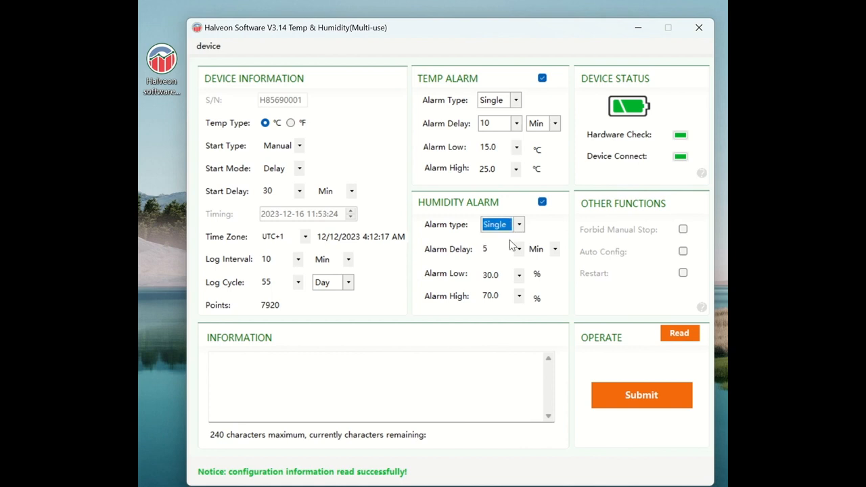
pyautogui.click(519, 250)
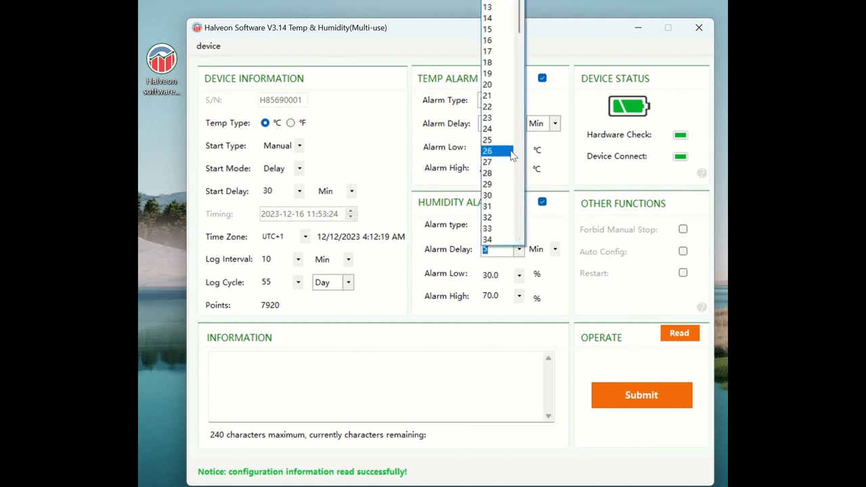
pyautogui.click(488, 0)
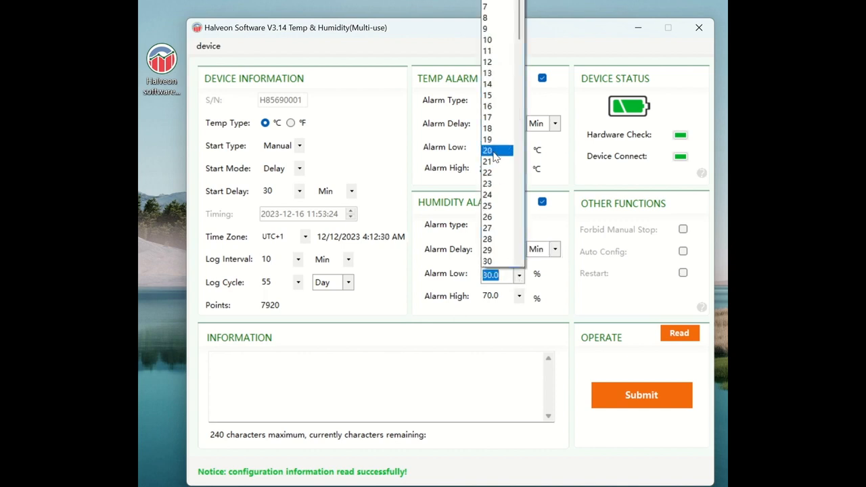
# - Set the humidity alarm's low limit to 20% and its high limit to 55%
pyautogui.click(493, 151)
pyautogui.click(519, 296)
pyautogui.click(488, 272)
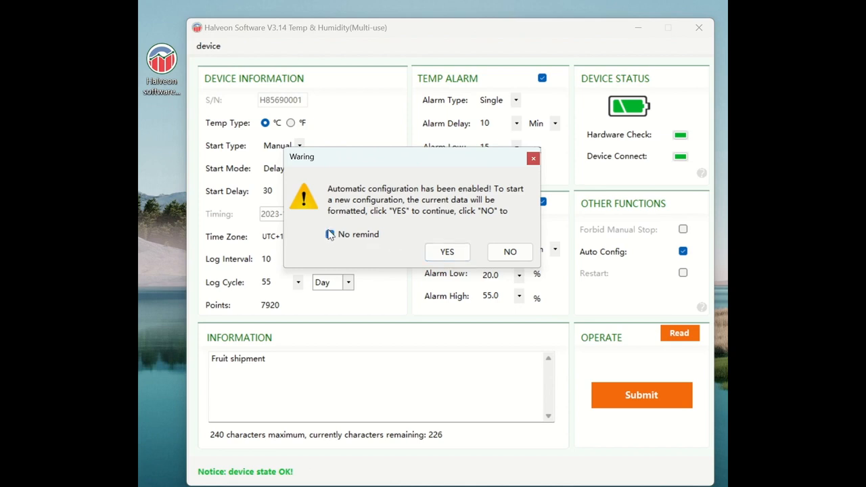
# - Agree to format the logger's current data and continue with the new configuration
pyautogui.click(431, 256)
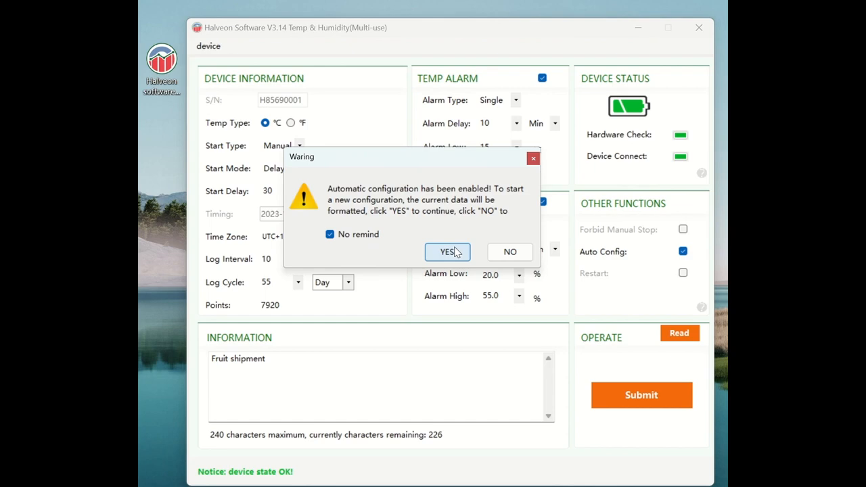
pyautogui.click(447, 252)
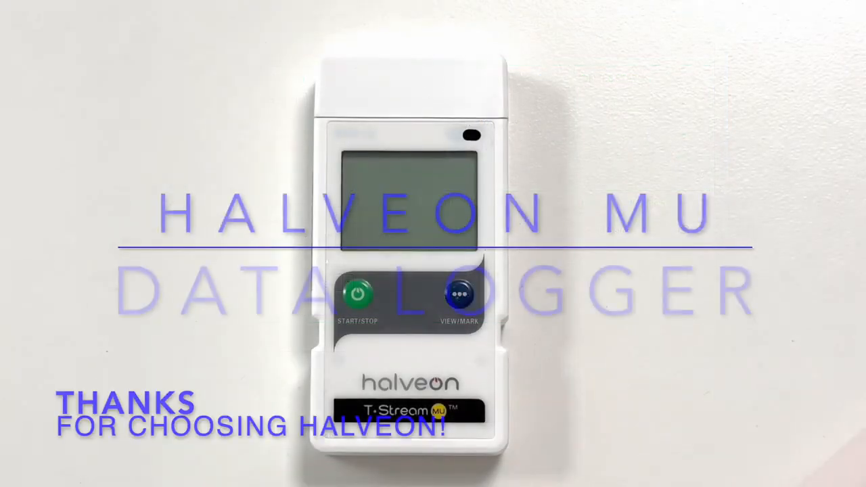